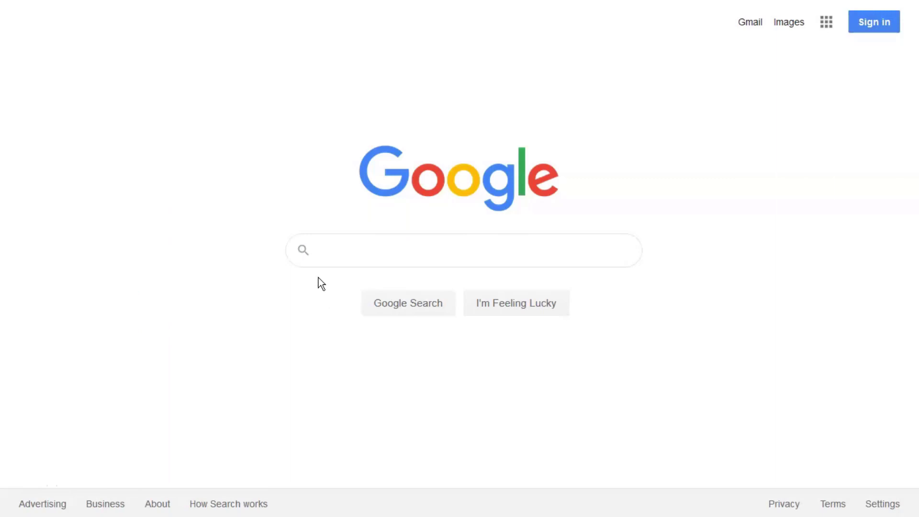
Search the web for "RecoveryTools MSG Migrator" and open the MSG Migrator product page on the RecoveryTools site
{"action": "left_click", "coordinate": [318, 248]}
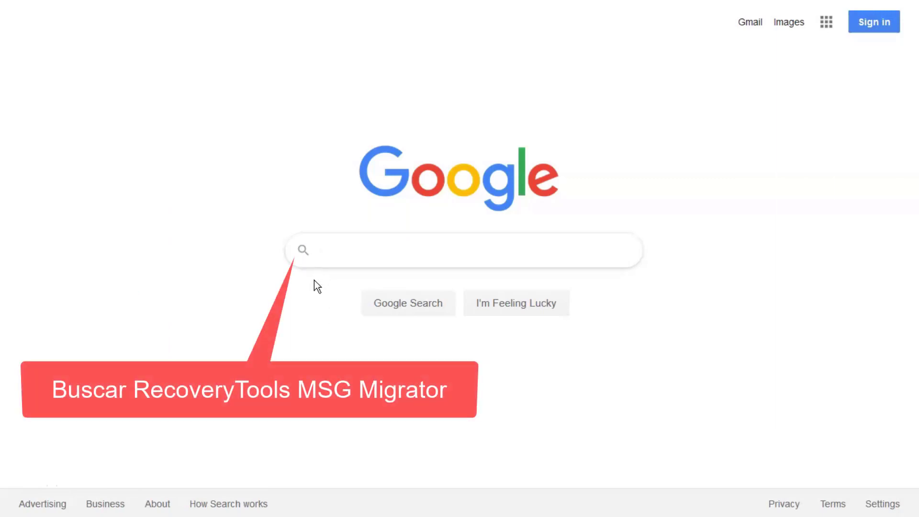
{"action": "type", "text": "RecoveryTools "}
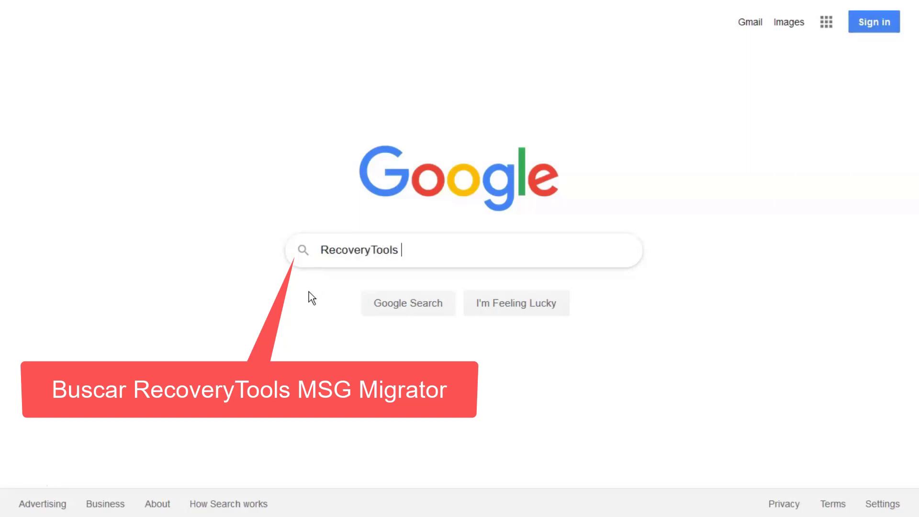
{"action": "type", "text": "MSG Migrator"}
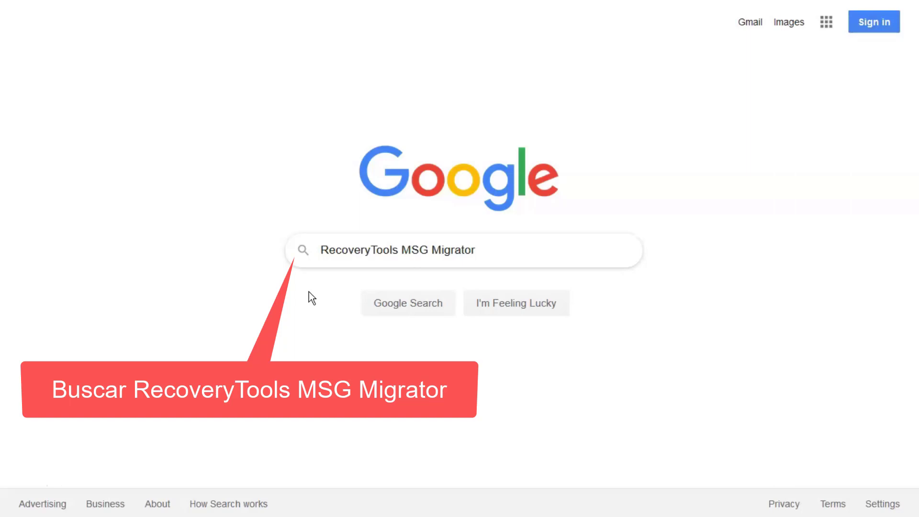
{"action": "left_click", "coordinate": [412, 307]}
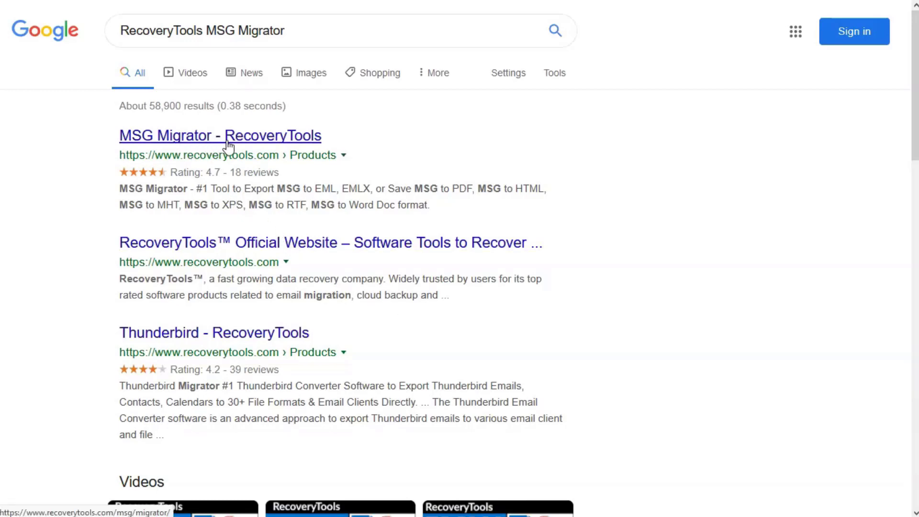
{"action": "left_click", "coordinate": [196, 140]}
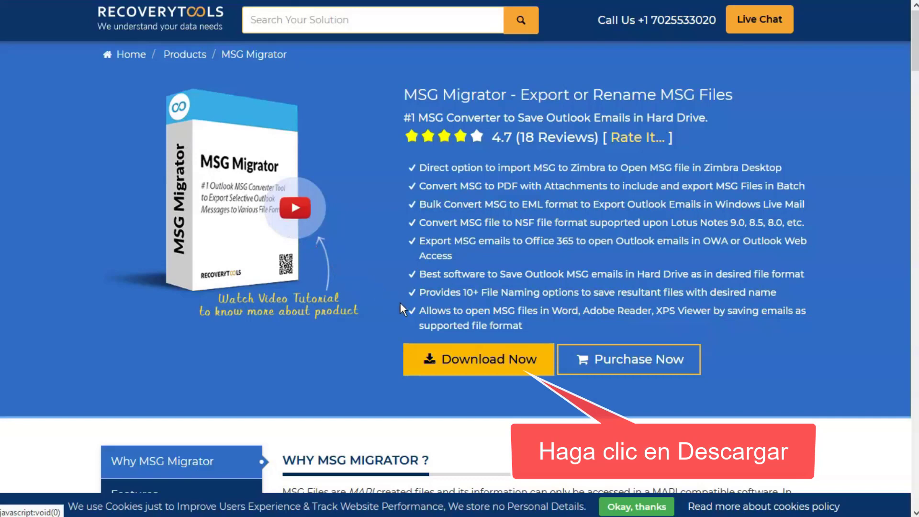
Download setup-msg-migrator.exe from the product page and run the installer
{"action": "left_click", "coordinate": [477, 364]}
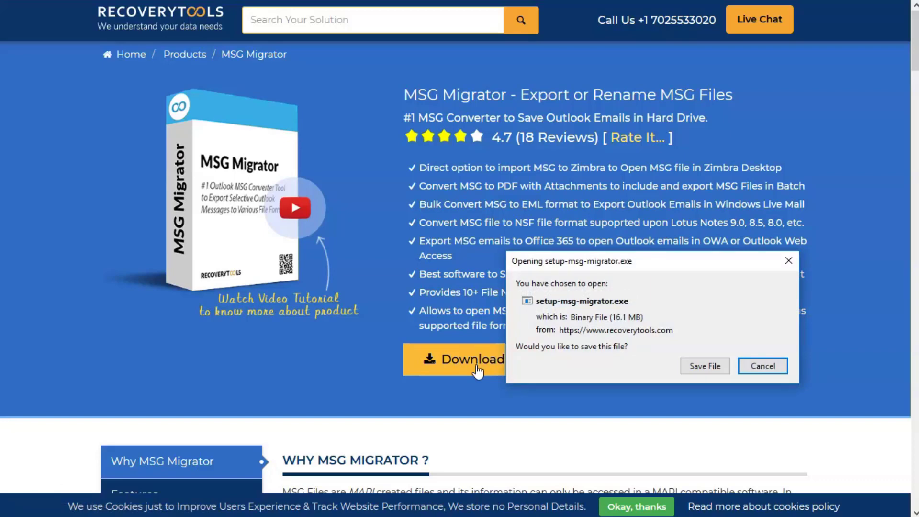
{"action": "left_click", "coordinate": [705, 366]}
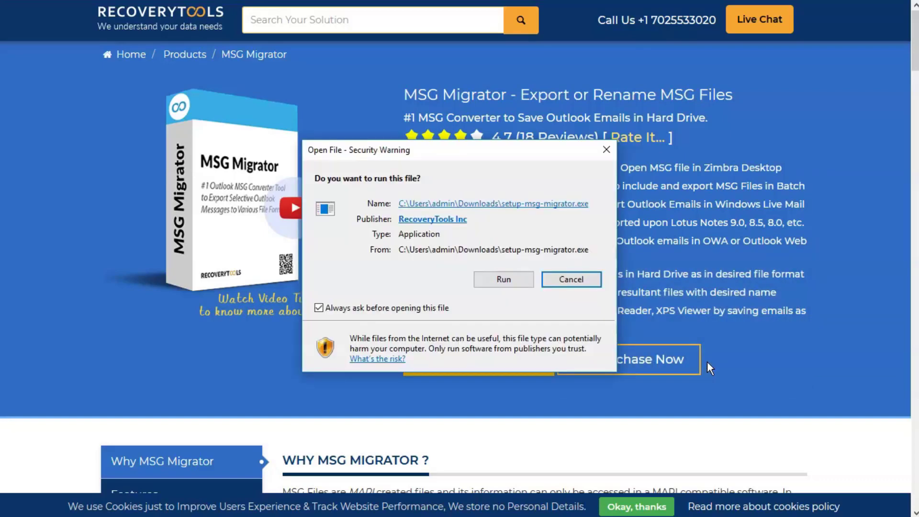
{"action": "left_click", "coordinate": [499, 282]}
{"action": "left_click", "coordinate": [480, 295]}
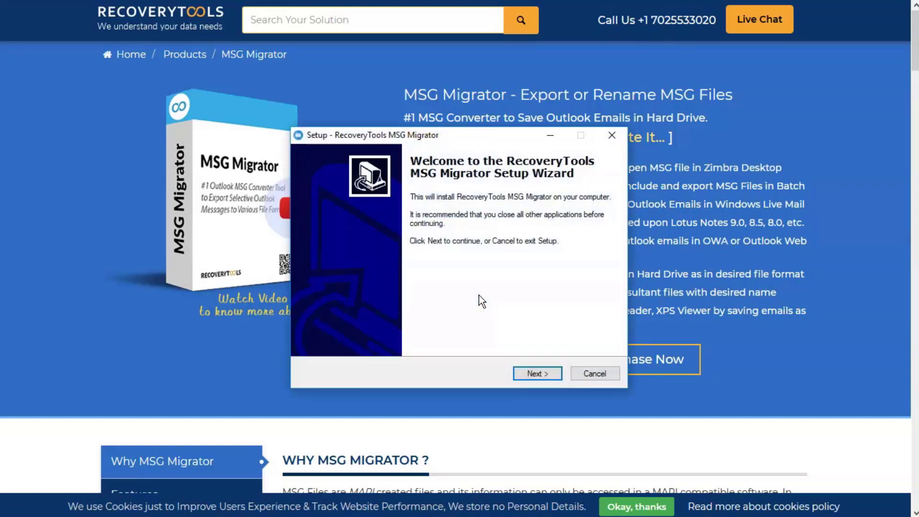
Install MSG Migrator, accepting the license agreement and keeping the desktop and Quick Launch icons, and launch it on finishing setup
{"action": "left_click", "coordinate": [543, 371]}
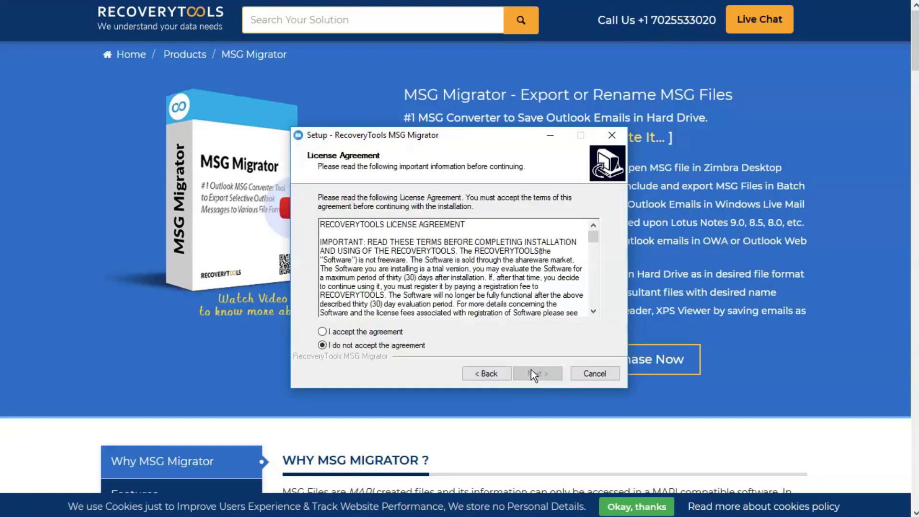
{"action": "left_click", "coordinate": [322, 330]}
{"action": "left_click", "coordinate": [541, 373]}
{"action": "left_click", "coordinate": [541, 373]}
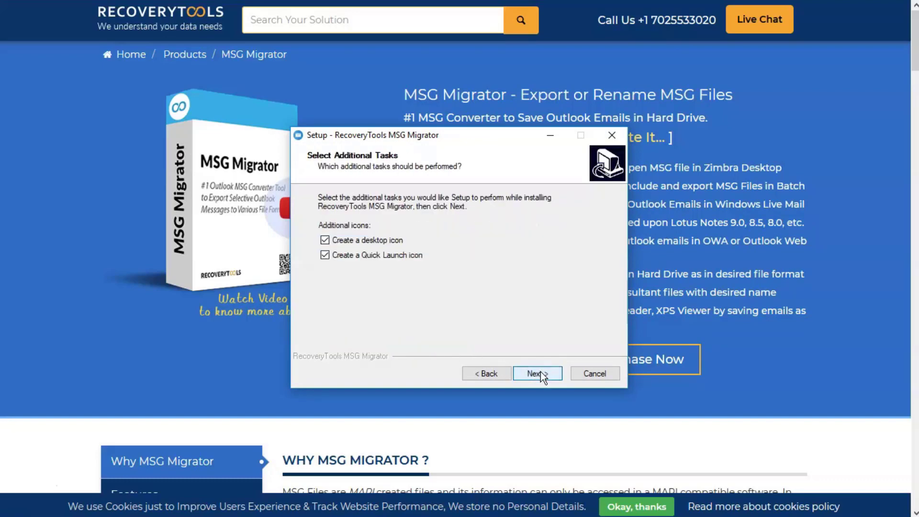
{"action": "left_click", "coordinate": [541, 373]}
{"action": "left_click", "coordinate": [541, 373]}
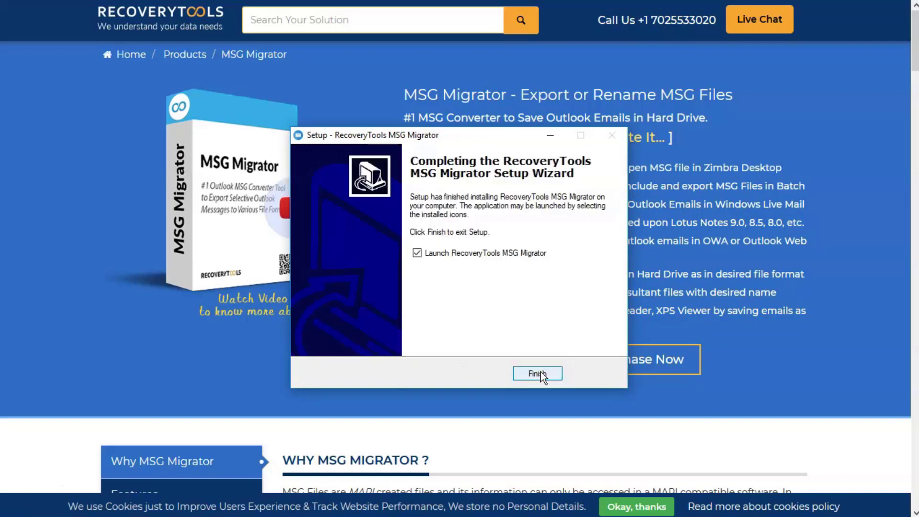
{"action": "left_click", "coordinate": [541, 373]}
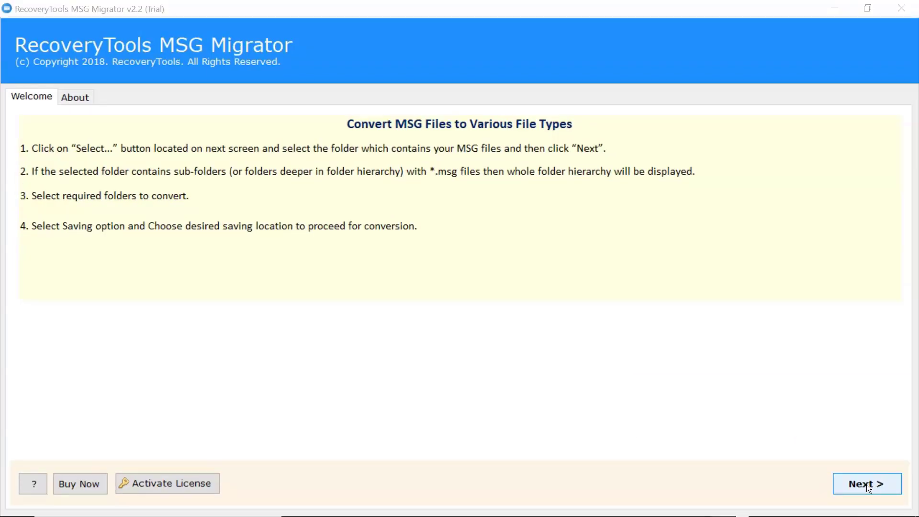
Load the subfolder inside D:\Files\Msg\Inbox as the source folder of MSG files
{"action": "left_click", "coordinate": [866, 485]}
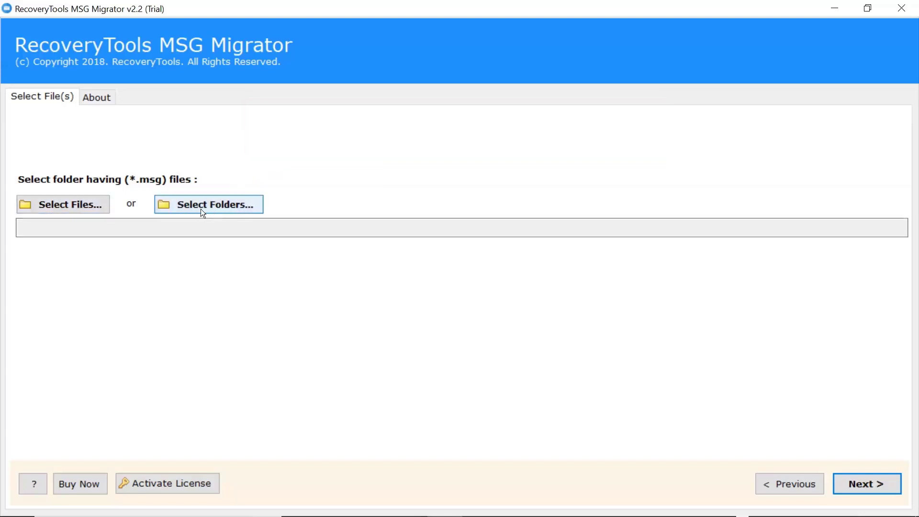
{"action": "left_click", "coordinate": [216, 210]}
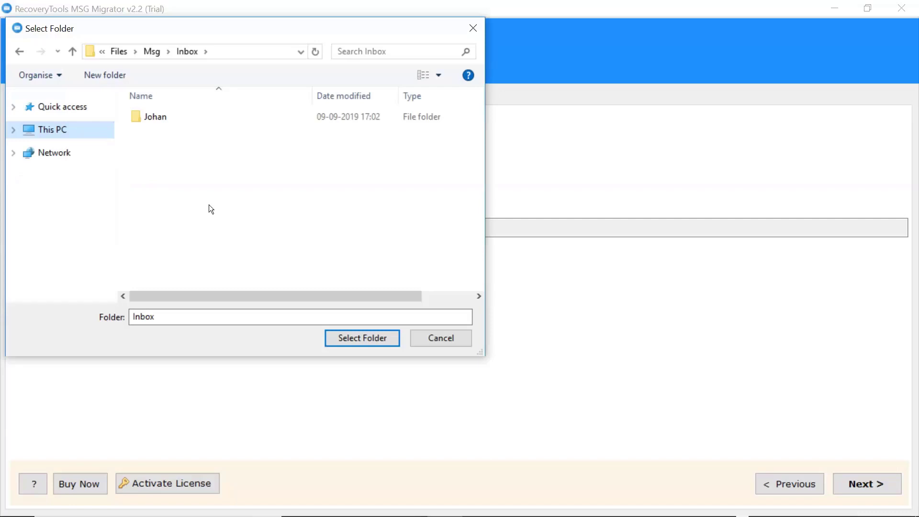
{"action": "left_click", "coordinate": [157, 117]}
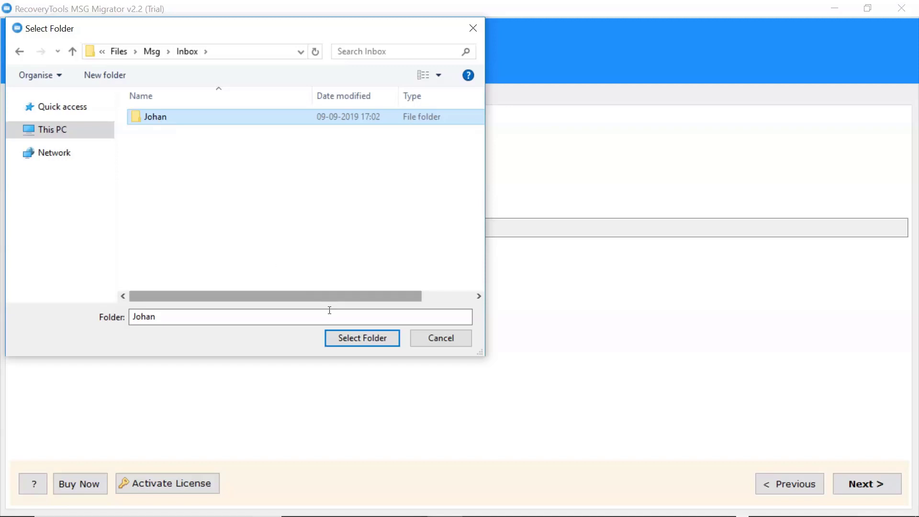
{"action": "left_click", "coordinate": [364, 337]}
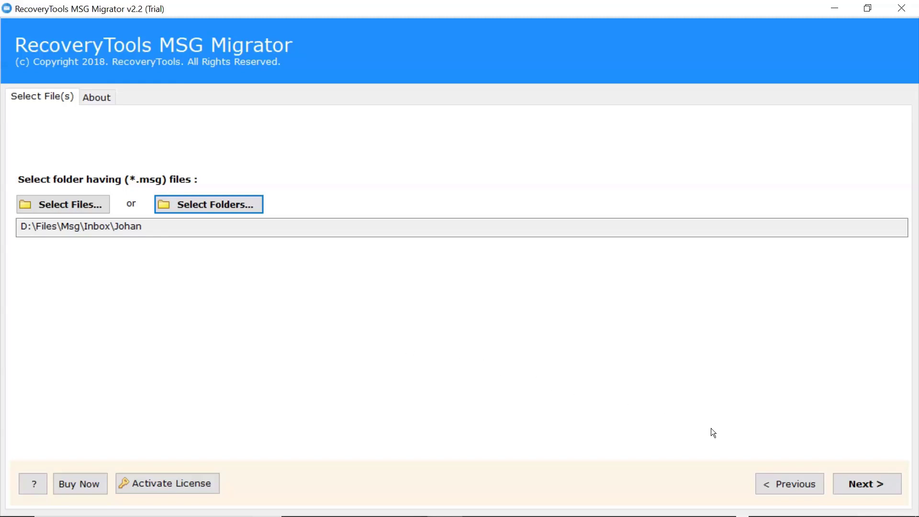
{"action": "left_click", "coordinate": [867, 481]}
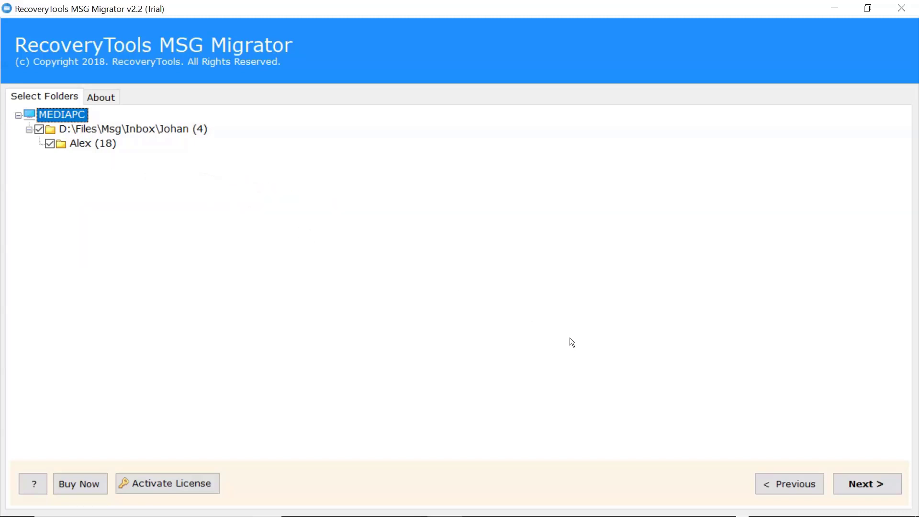
Keep the source folder and its subfolder included in the conversion and choose Exchange Server as the saving option
{"action": "left_click", "coordinate": [875, 484]}
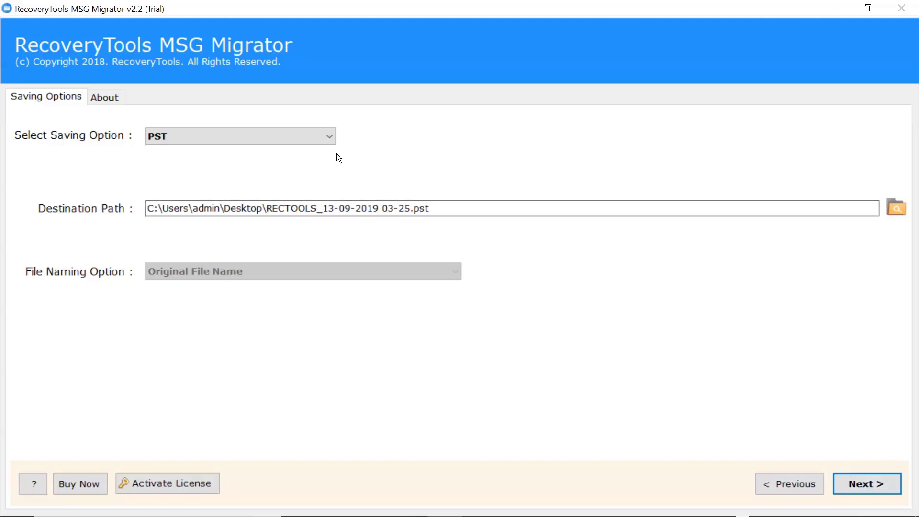
{"action": "left_click", "coordinate": [329, 139]}
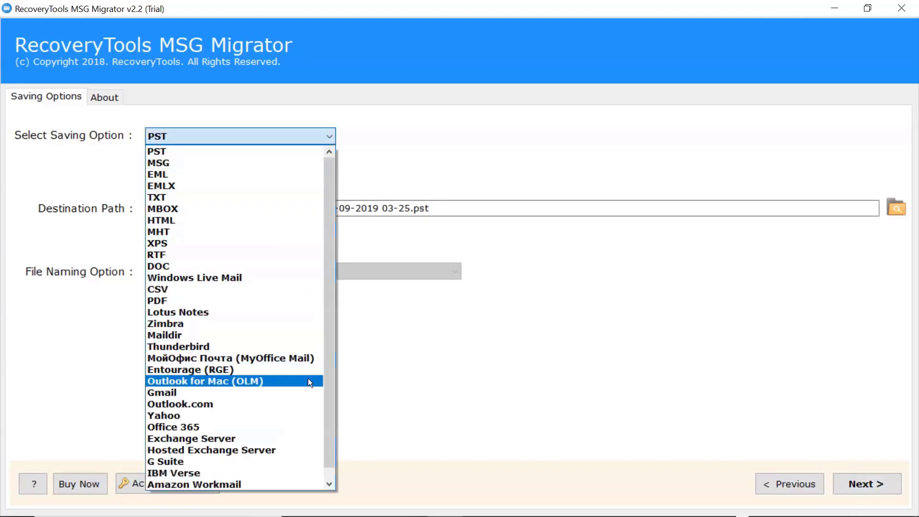
{"action": "left_click", "coordinate": [202, 439]}
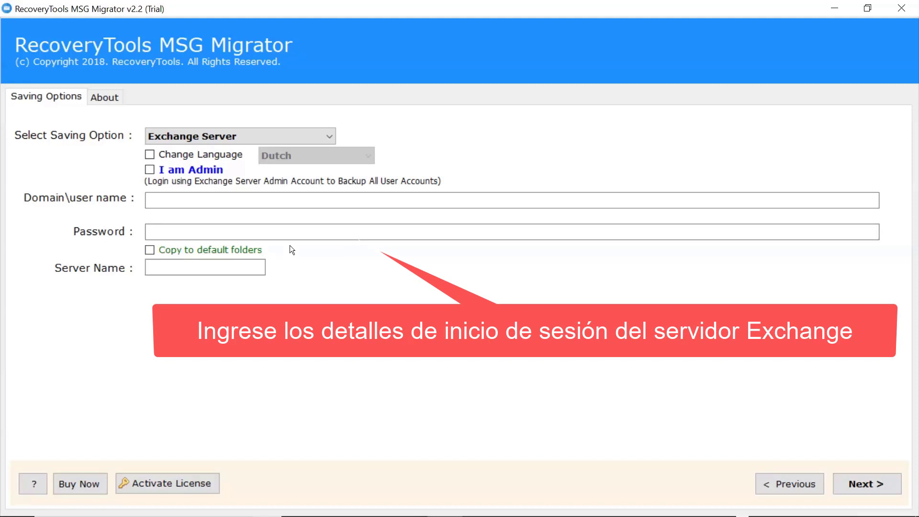
Enter the Exchange login with user name administrator, the account password and server name recoverytools.com, leaving Copy to default folders off
{"action": "left_click", "coordinate": [175, 205]}
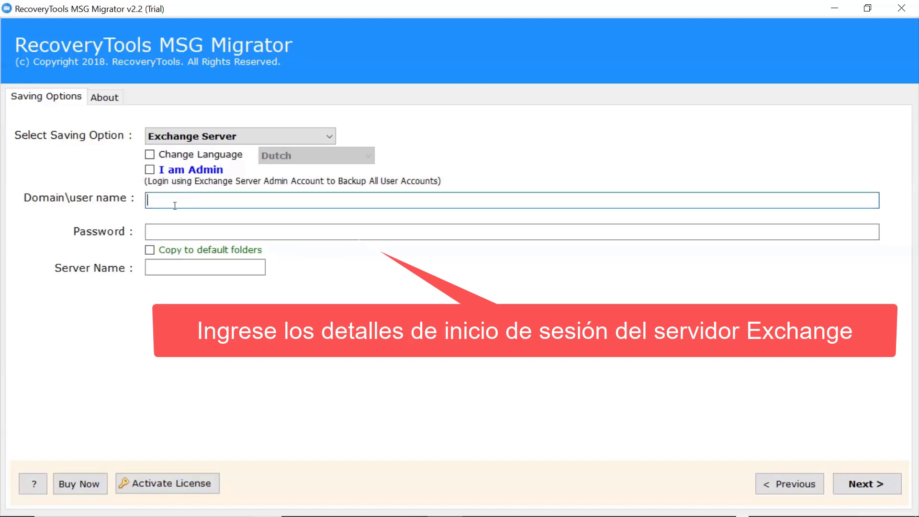
{"action": "type", "text": "administrator"}
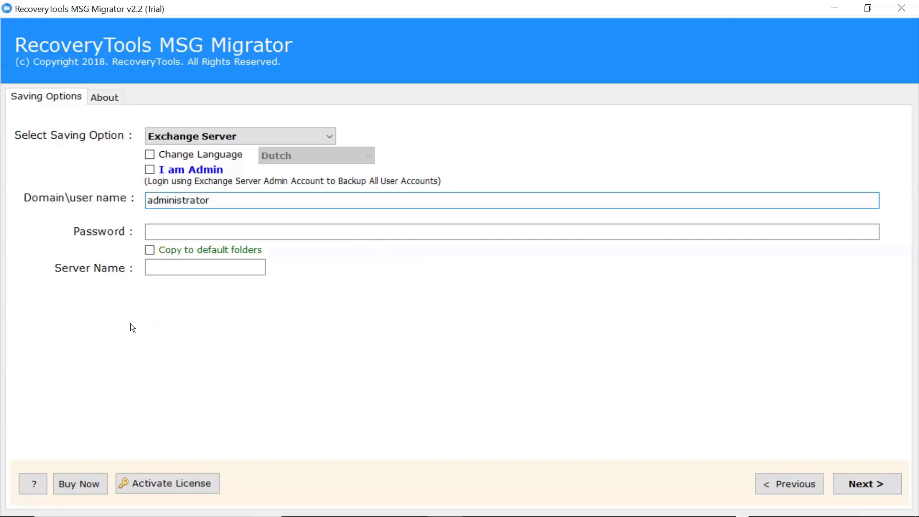
{"action": "left_click", "coordinate": [154, 234]}
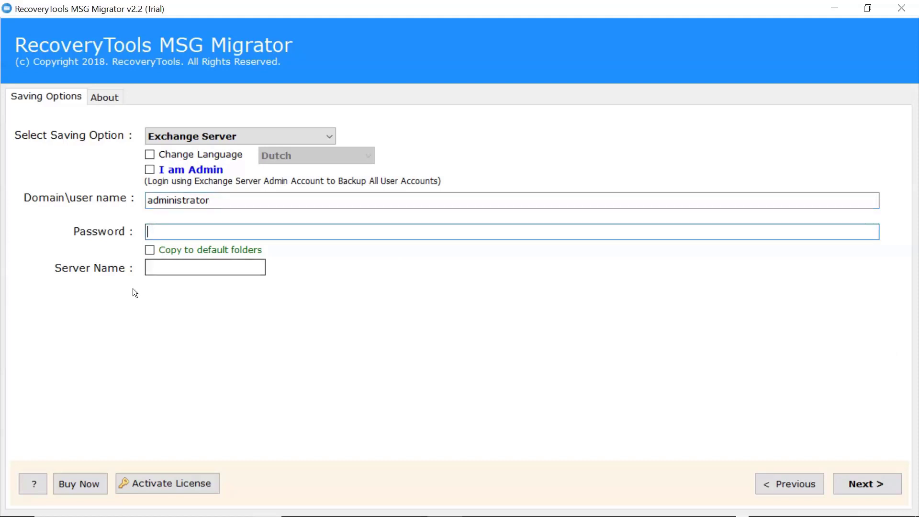
{"action": "type", "text": "•••••••"}
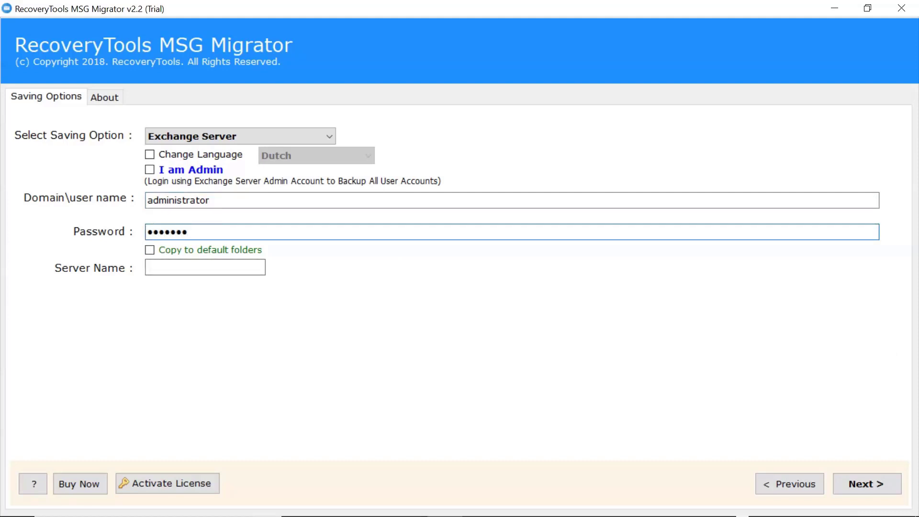
{"action": "type", "text": "•••"}
{"action": "left_click", "coordinate": [161, 255]}
{"action": "left_click", "coordinate": [151, 253]}
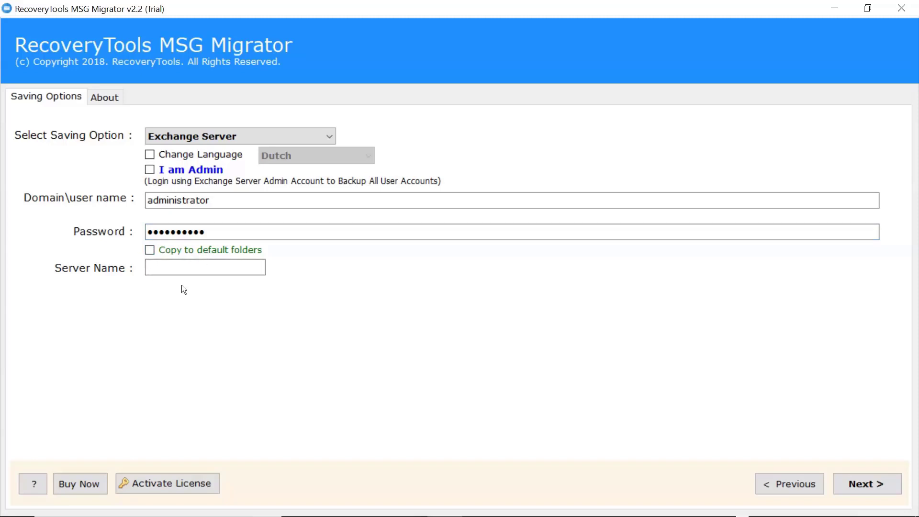
{"action": "left_click", "coordinate": [171, 271]}
{"action": "type", "text": "recoverytools."}
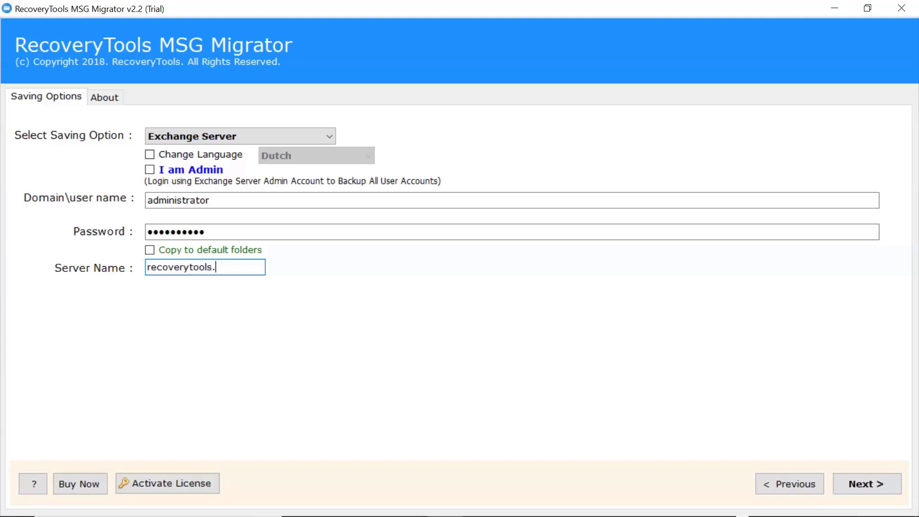
{"action": "type", "text": "com"}
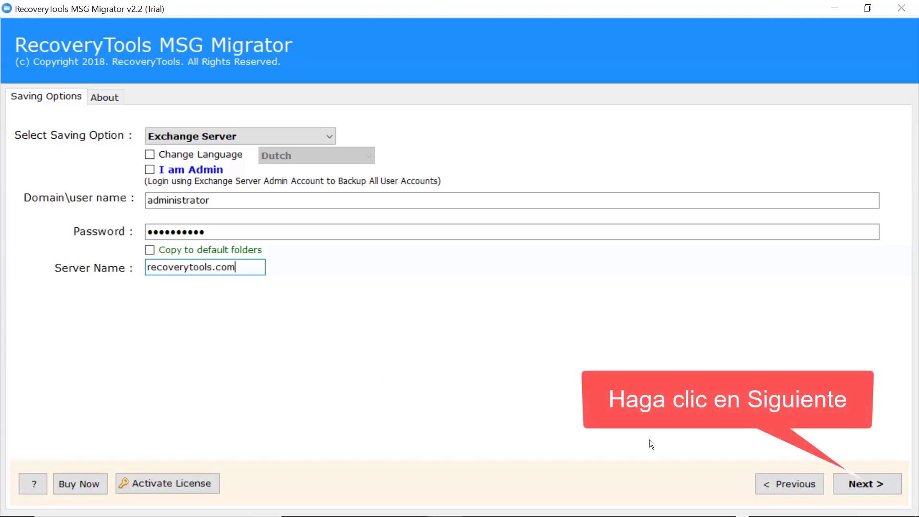
Run the conversion of the selected MSG folders to Exchange Server and dismiss the closing messages
{"action": "left_click", "coordinate": [863, 485]}
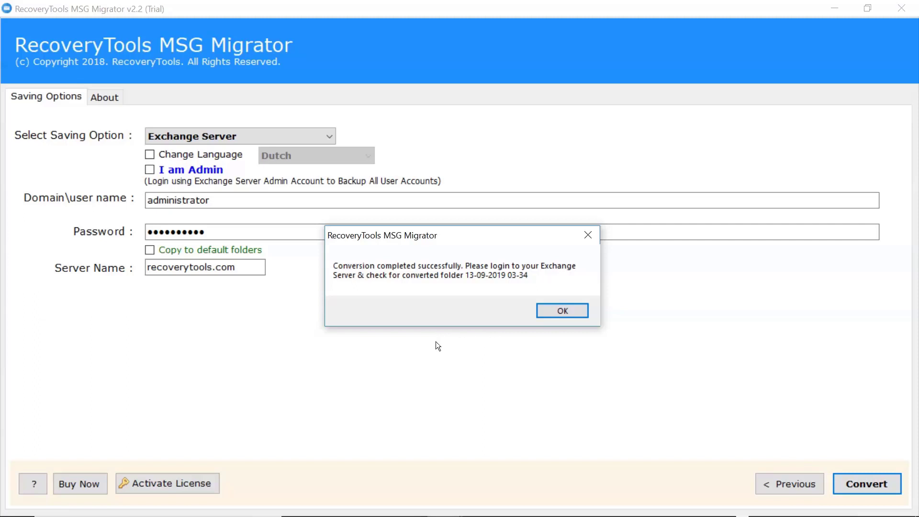
{"action": "left_click", "coordinate": [561, 311]}
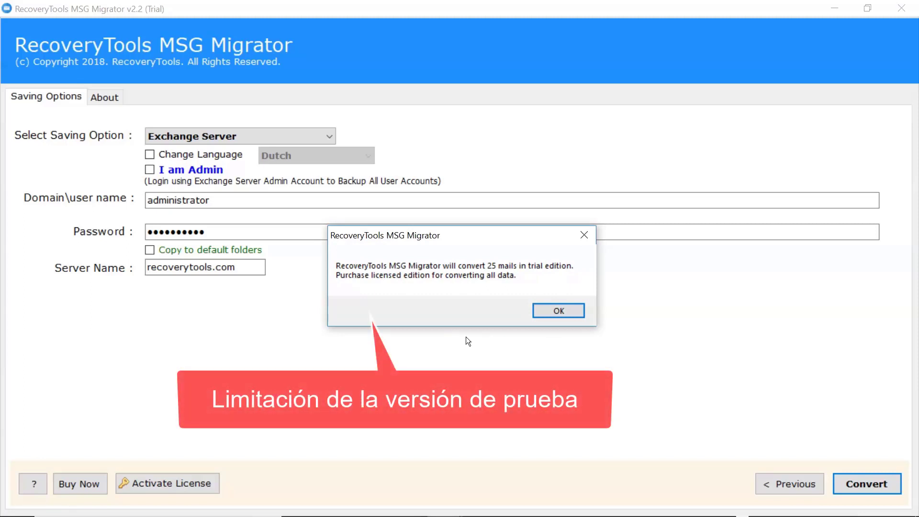
{"action": "left_click", "coordinate": [557, 313]}
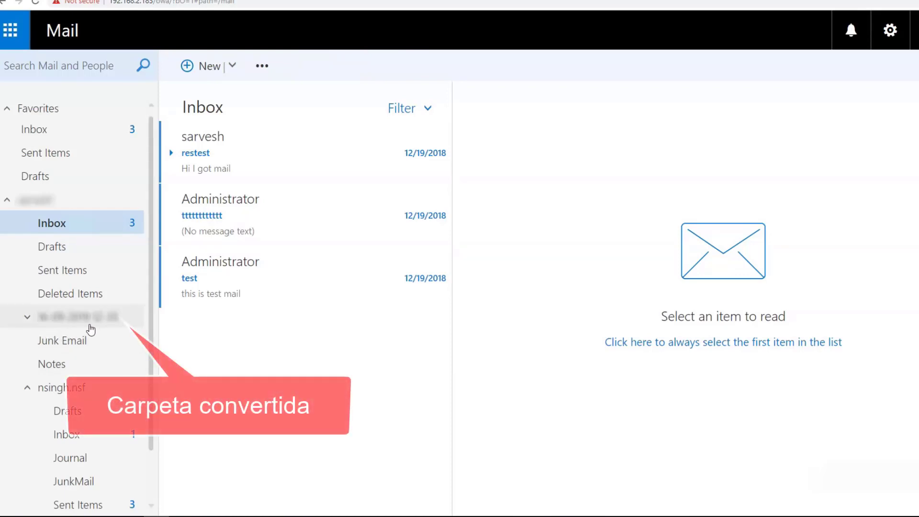
In Outlook on the web, expand the converted folder down to its innermost subfolder and look through the migrated emails
{"action": "left_click", "coordinate": [29, 316]}
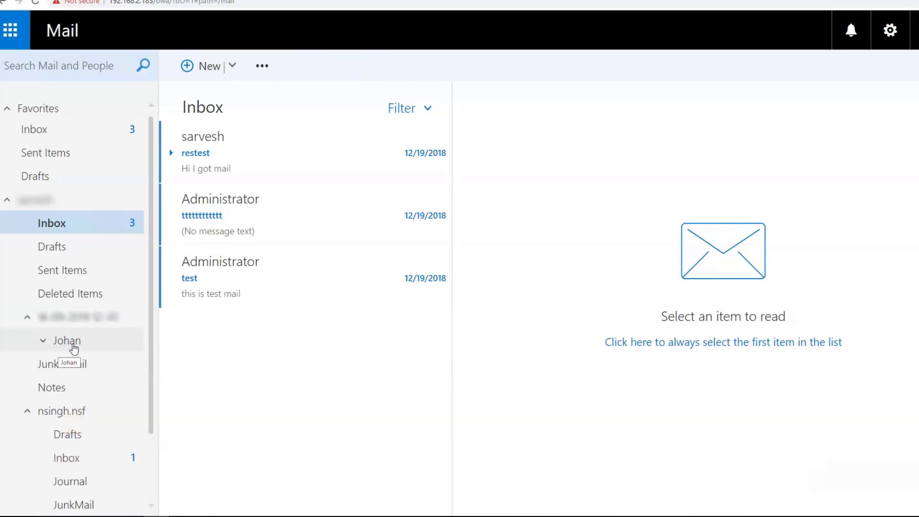
{"action": "left_click", "coordinate": [44, 342]}
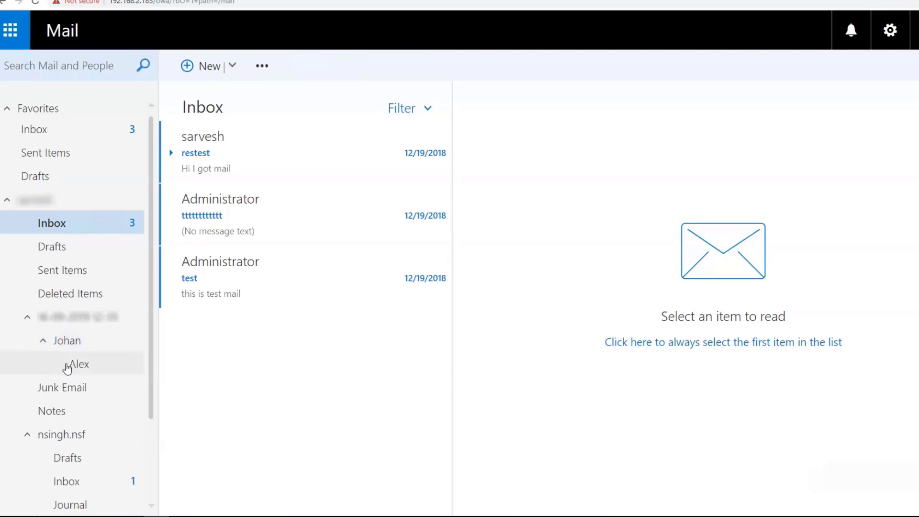
{"action": "left_click", "coordinate": [82, 366]}
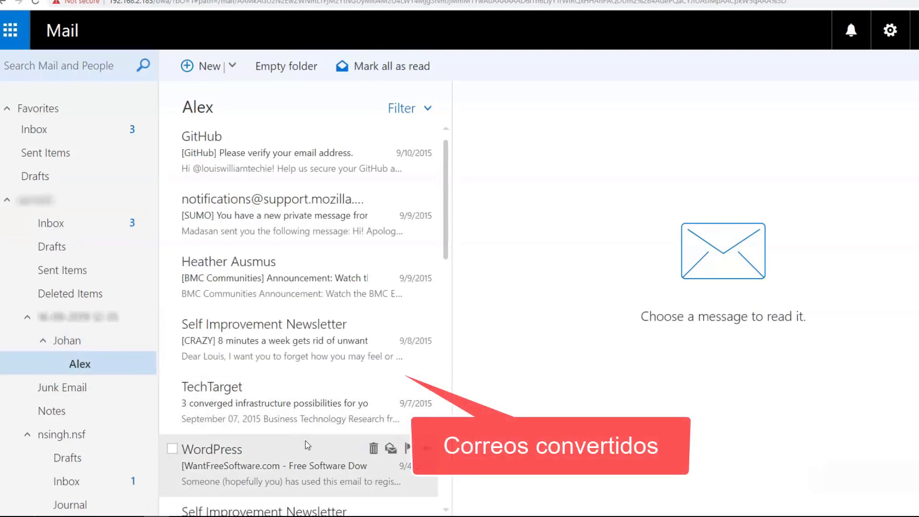
{"action": "scroll", "coordinate": [301, 450], "scroll_direction": "down", "scroll_amount": 3}
{"action": "scroll", "coordinate": [323, 455], "scroll_direction": "down", "scroll_amount": 2}
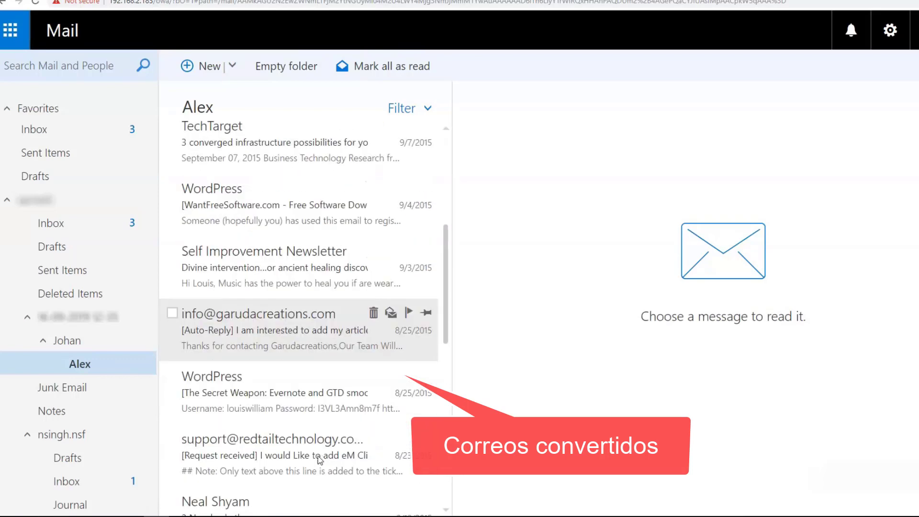